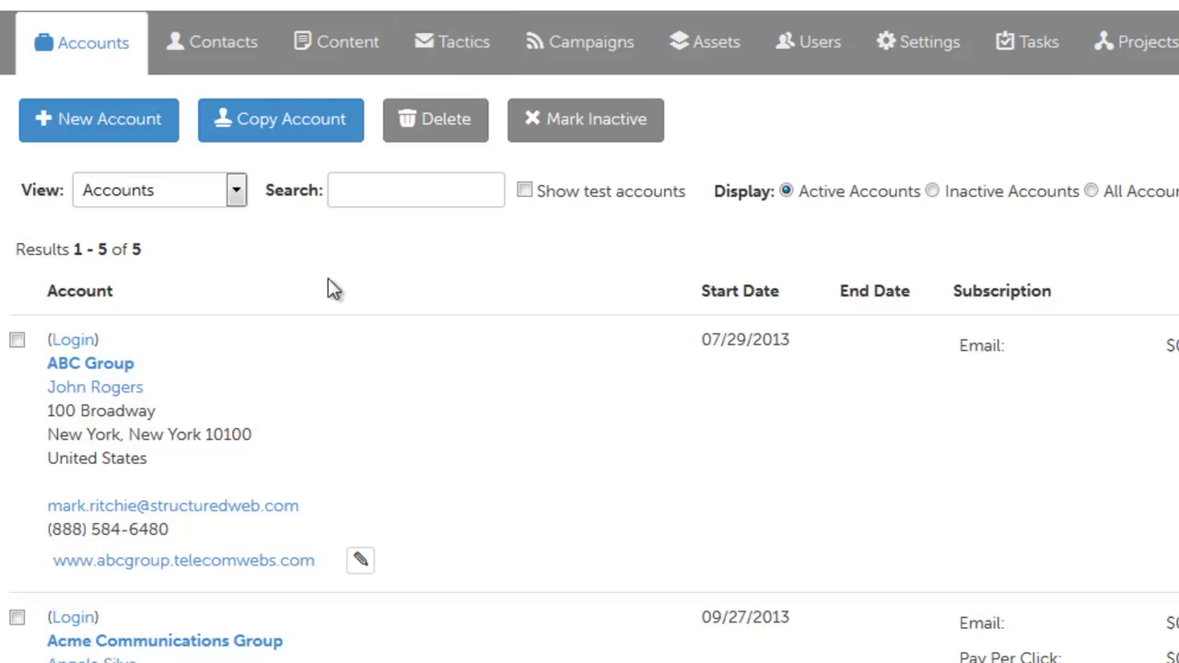
# Step: Open the ABC Group account and display its marketing assets for editing
pyautogui.click(120, 370)
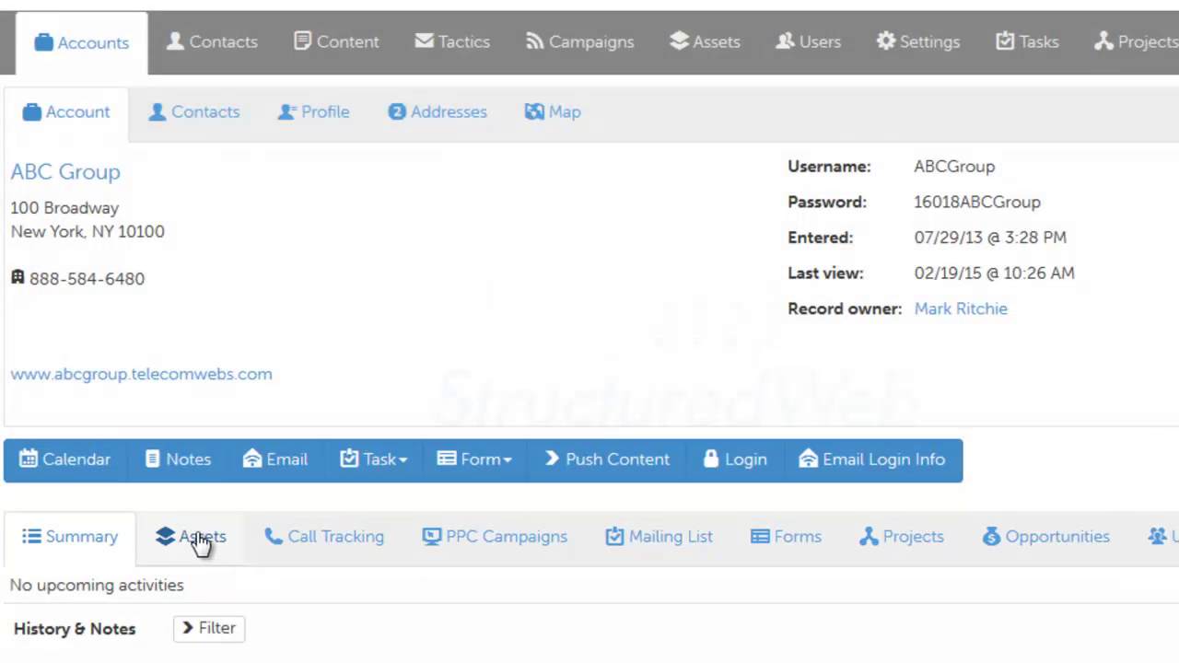
pyautogui.click(211, 556)
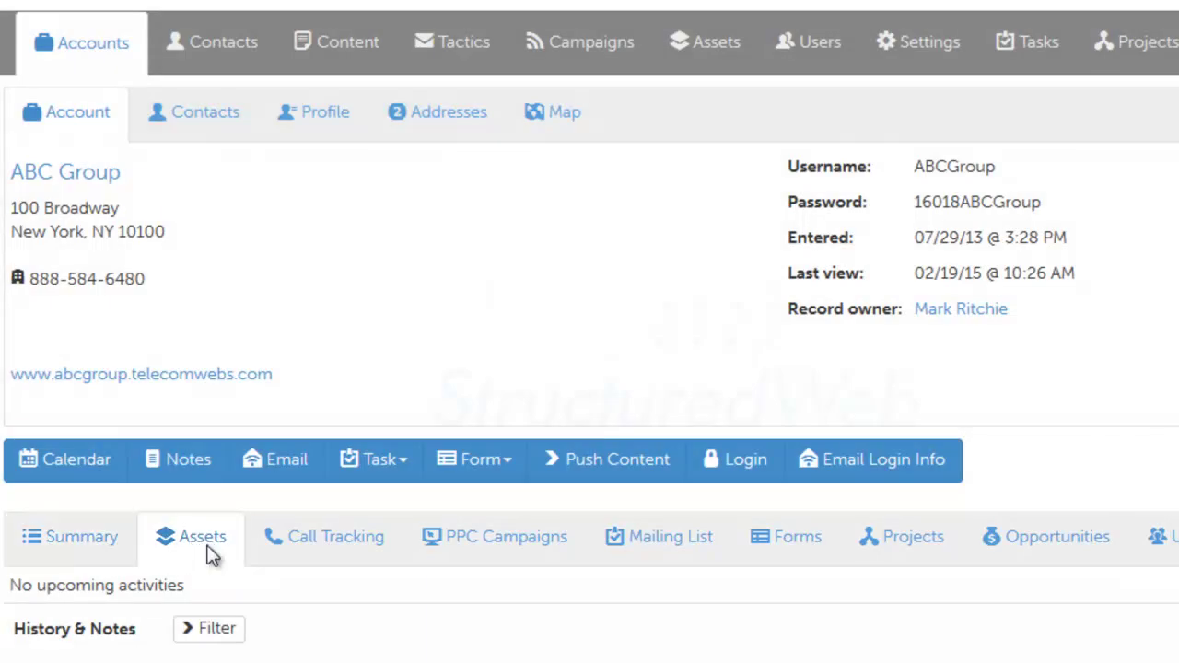
pyautogui.scroll(-3, 211, 479)
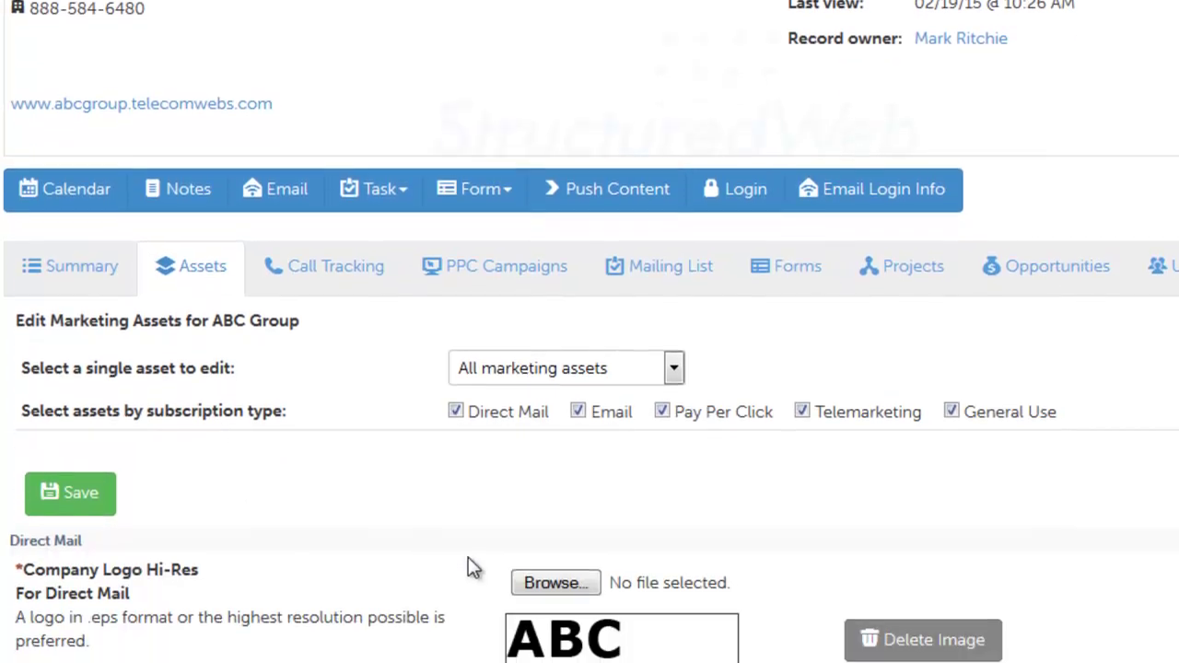
pyautogui.scroll(-2, 700, 503)
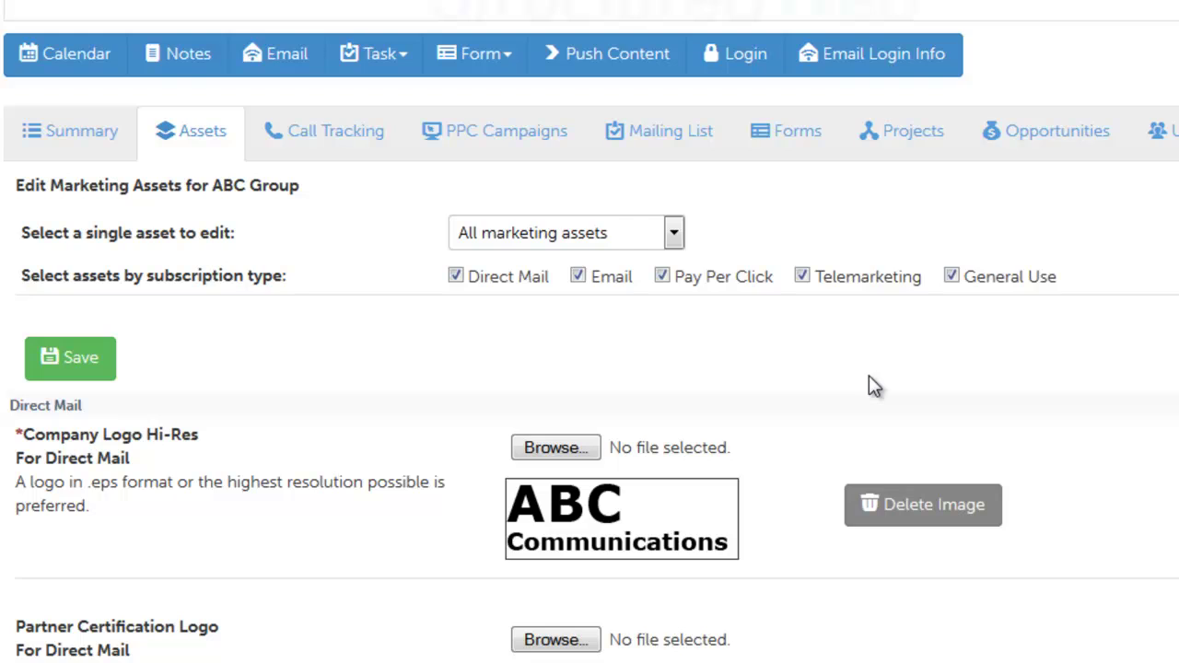
# Step: Examine the Direct Mail and General Use asset fields together with the MarketAsset merge code assigned to each
pyautogui.scroll(-3, 875, 378)
pyautogui.scroll(-2, 890, 321)
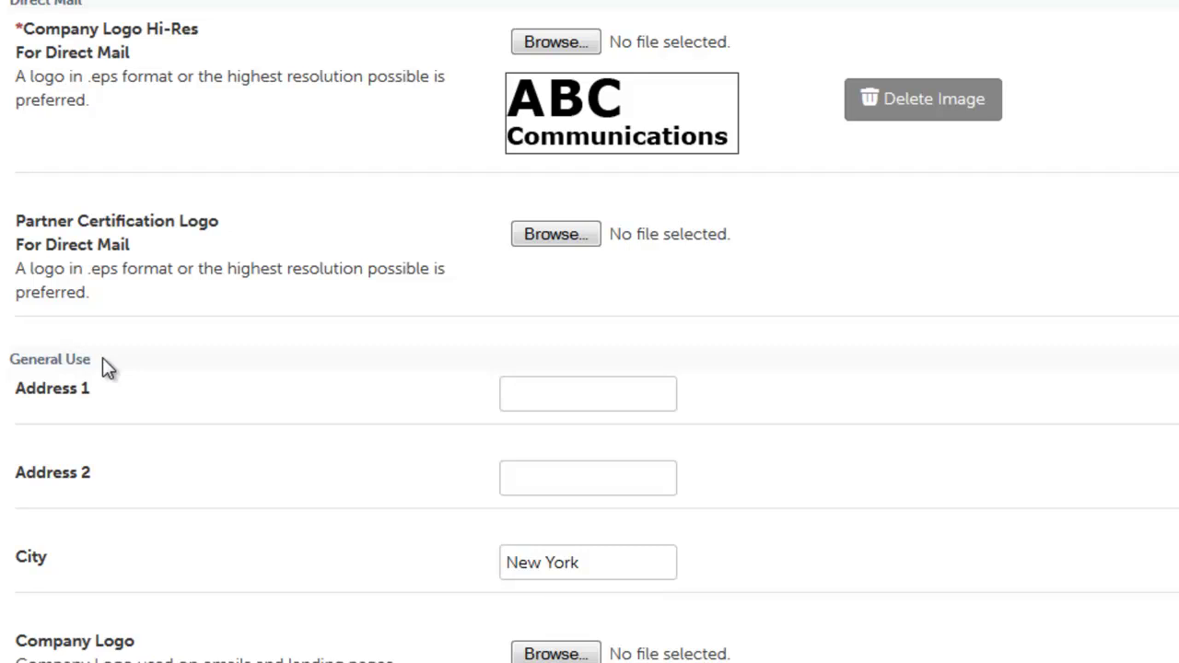
pyautogui.click(552, 396)
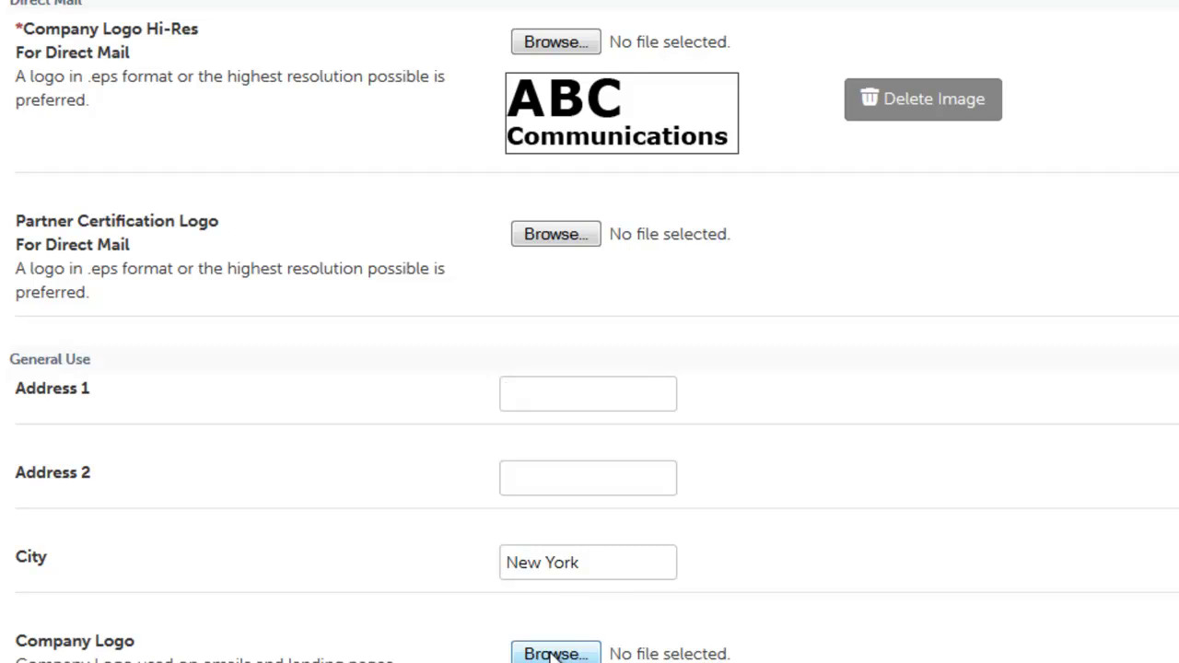
pyautogui.scroll(3, 553, 656)
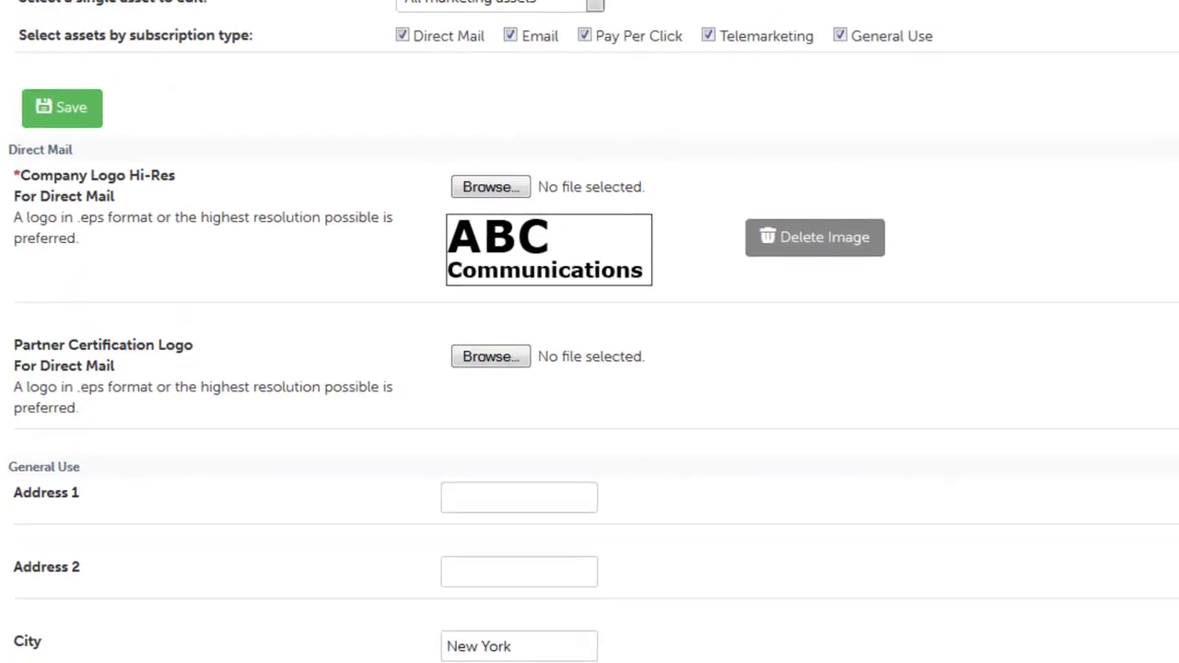
pyautogui.hscroll(1, 787, 574)
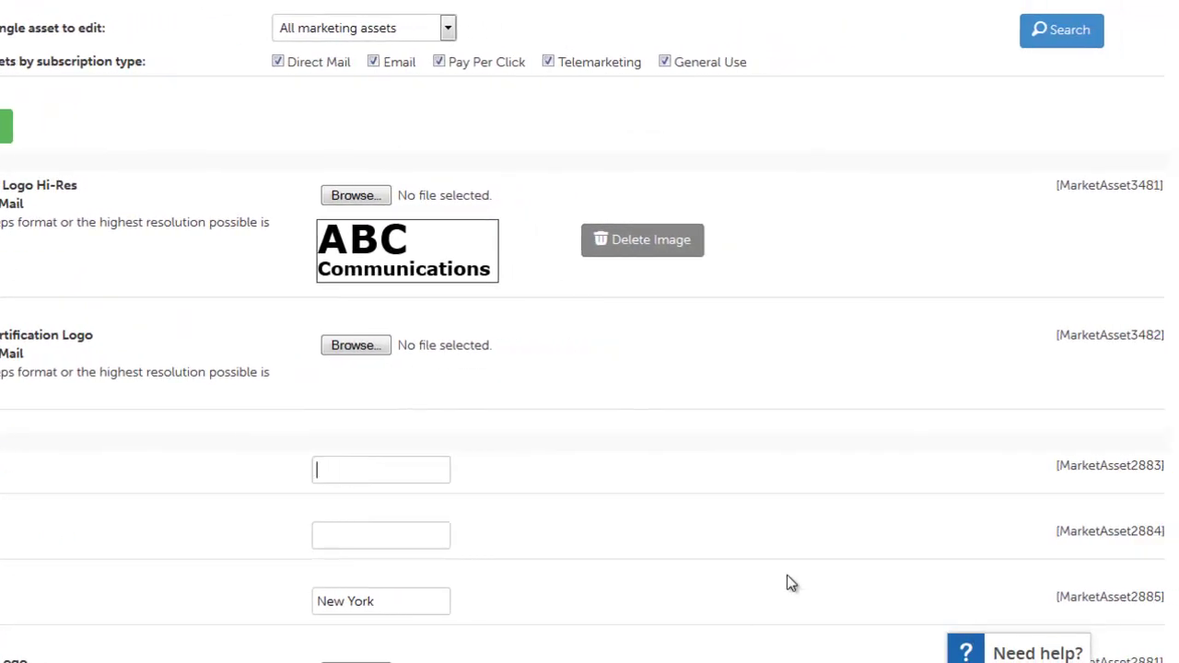
pyautogui.scroll(1, 788, 575)
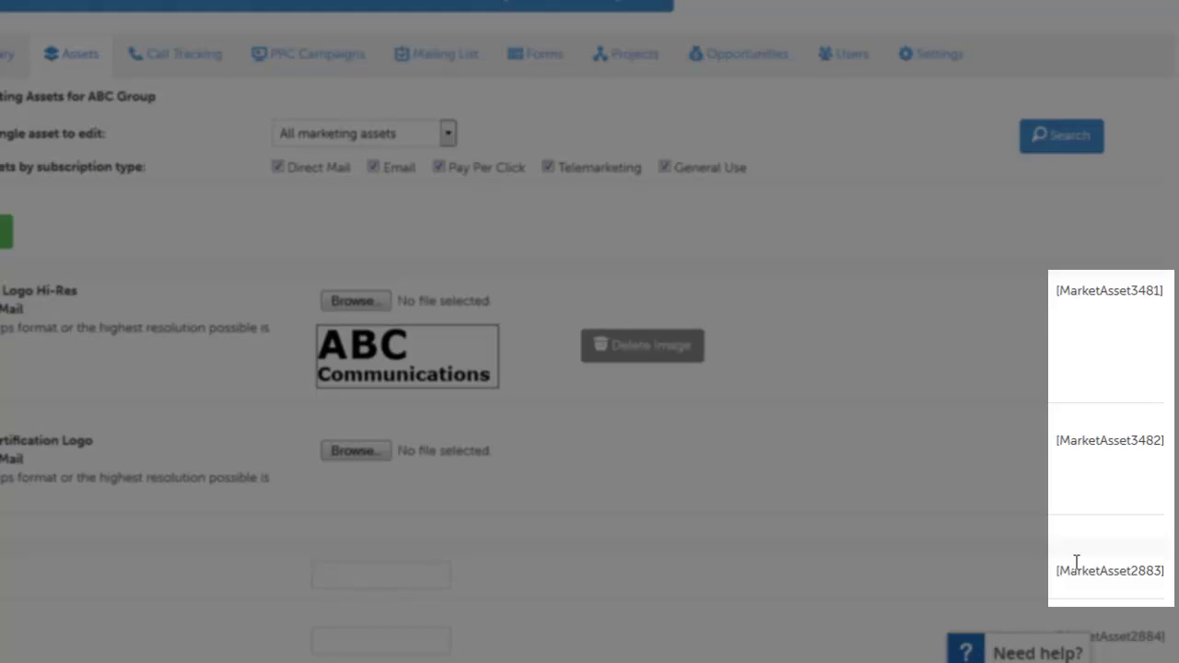
pyautogui.scroll(-1, 1076, 562)
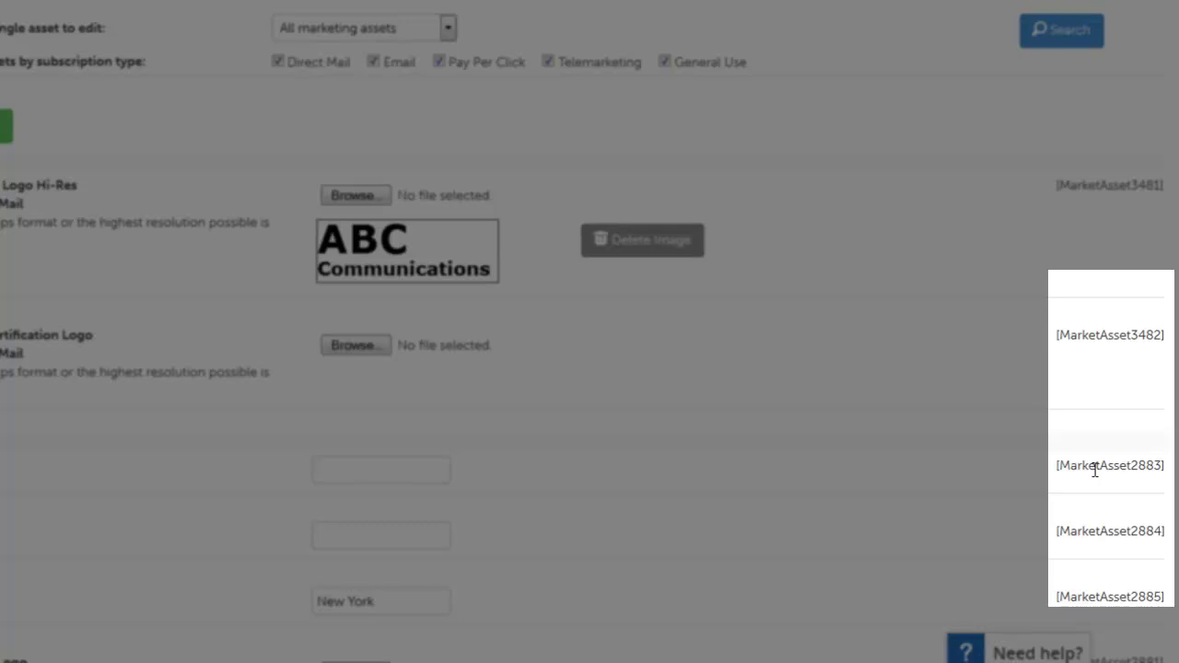
pyautogui.scroll(-1, 910, 380)
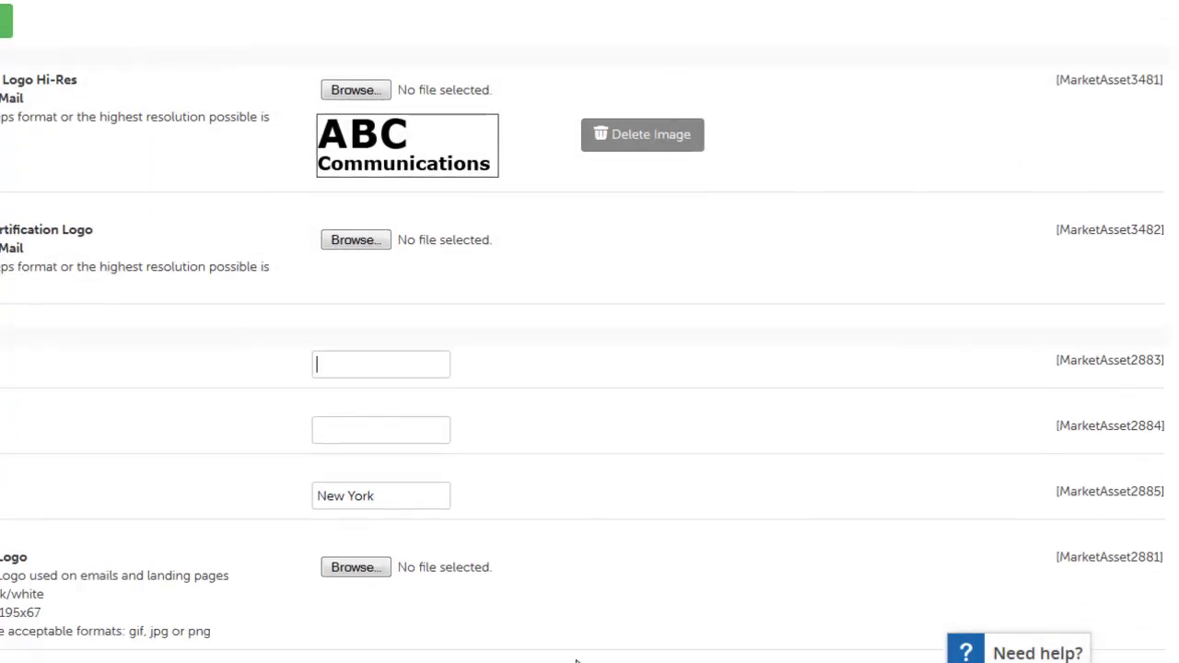
pyautogui.hscroll(-2, 576, 645)
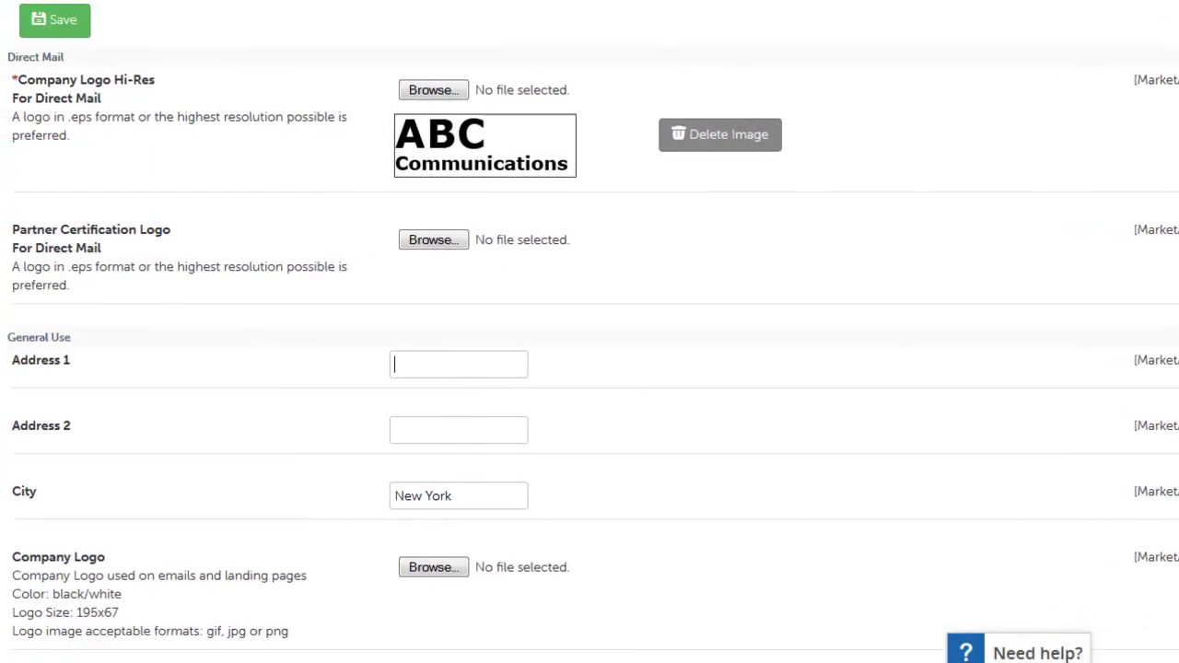
pyautogui.scroll(-1, 165, 485)
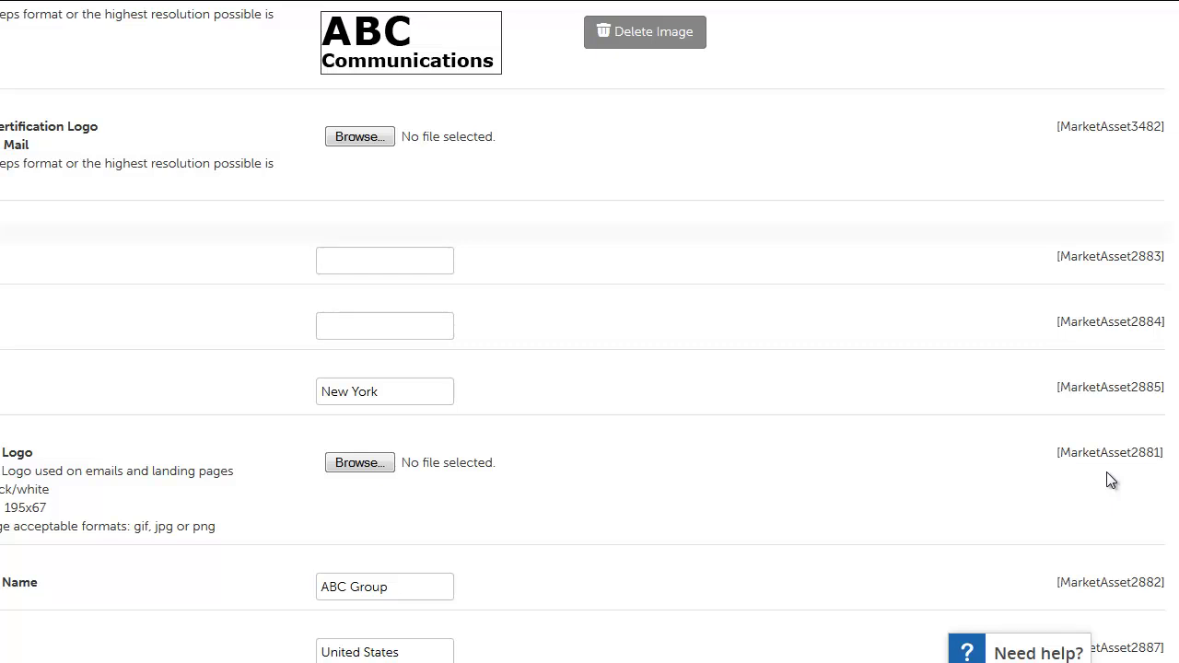
pyautogui.hscroll(-2, 765, 186)
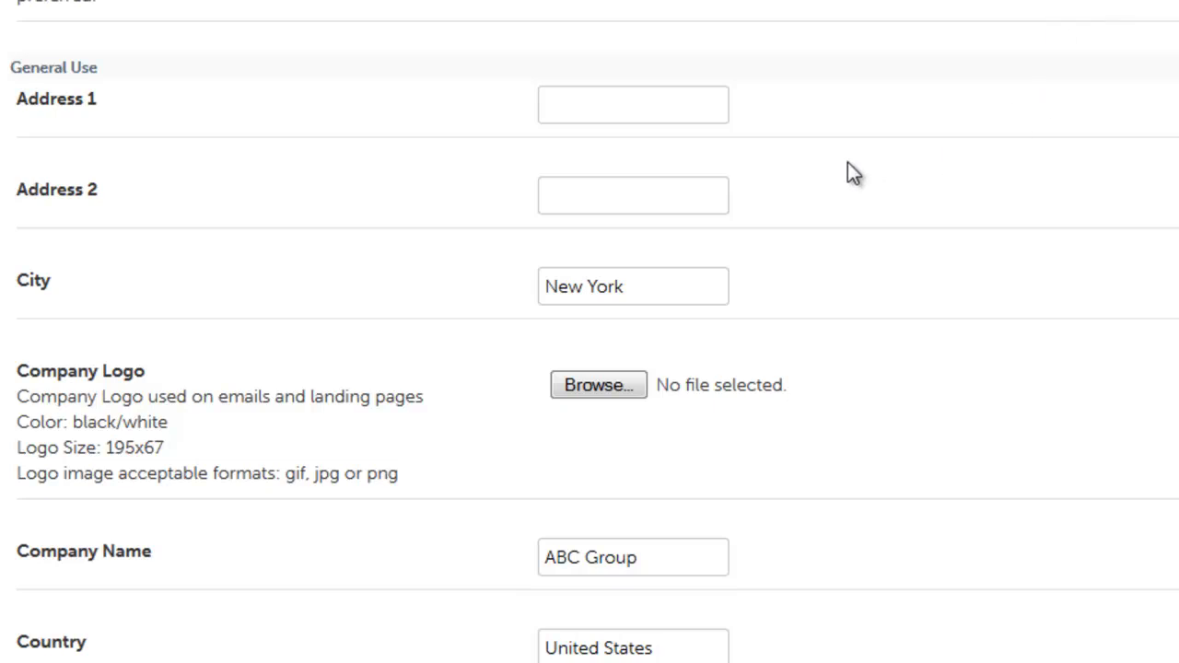
# Step: Fill in the company's street address in Address 1 and its floor in Address 2 under General Use
pyautogui.click(695, 114)
pyautogui.write('20 West 20th Str')
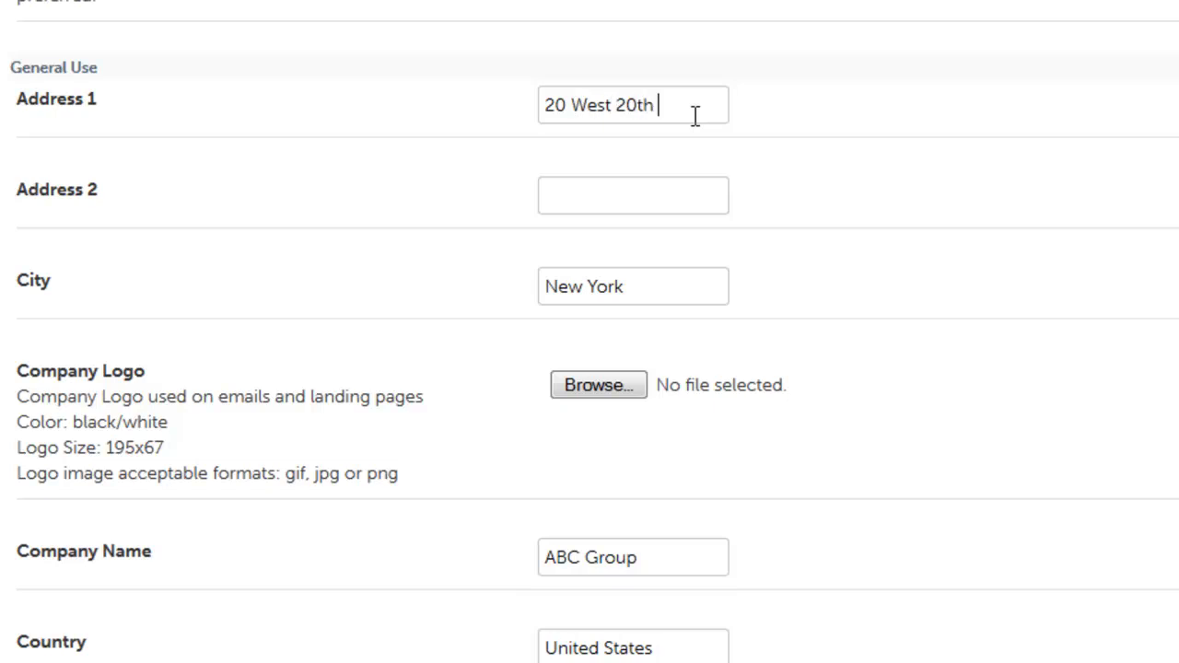
pyautogui.write('eet')
pyautogui.click(598, 189)
pyautogui.write('4th Floor')
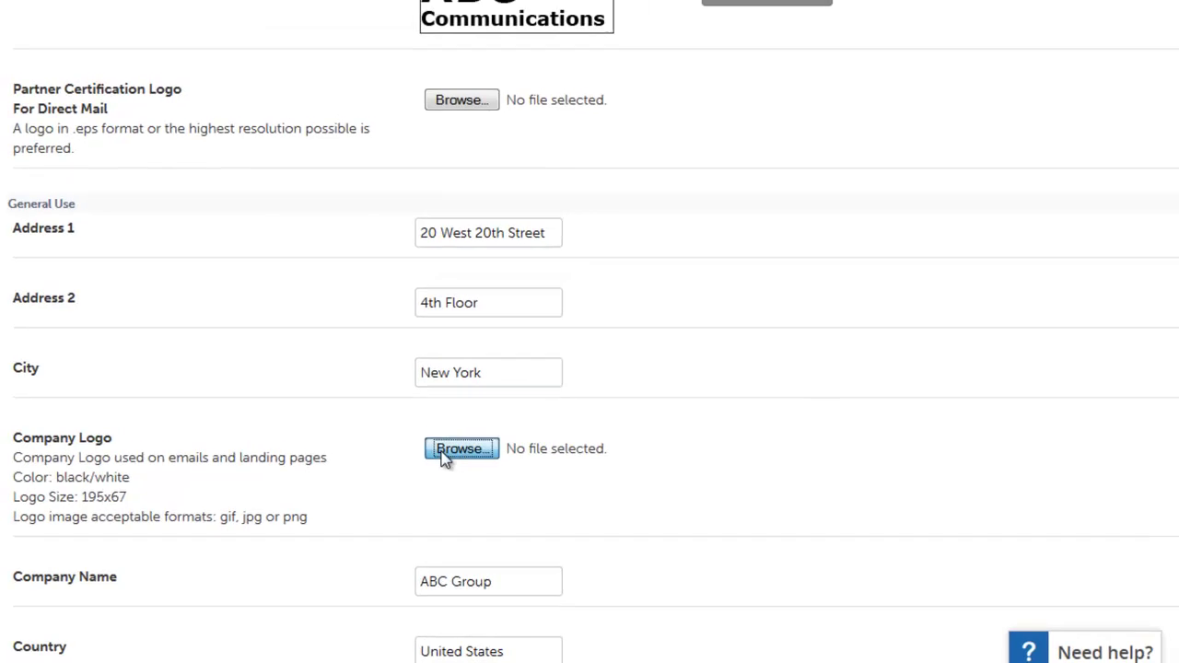
# Step: Choose abc_comm_logo.png from the Assets folder as the General Use Company Logo
pyautogui.click(461, 450)
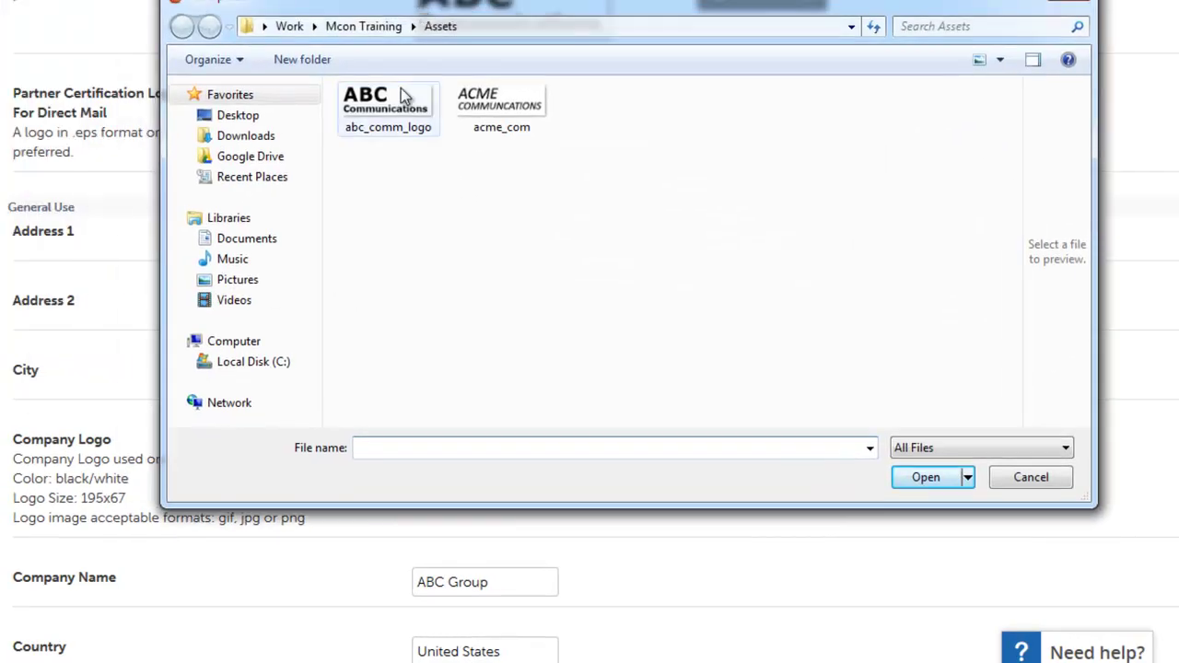
pyautogui.click(398, 103)
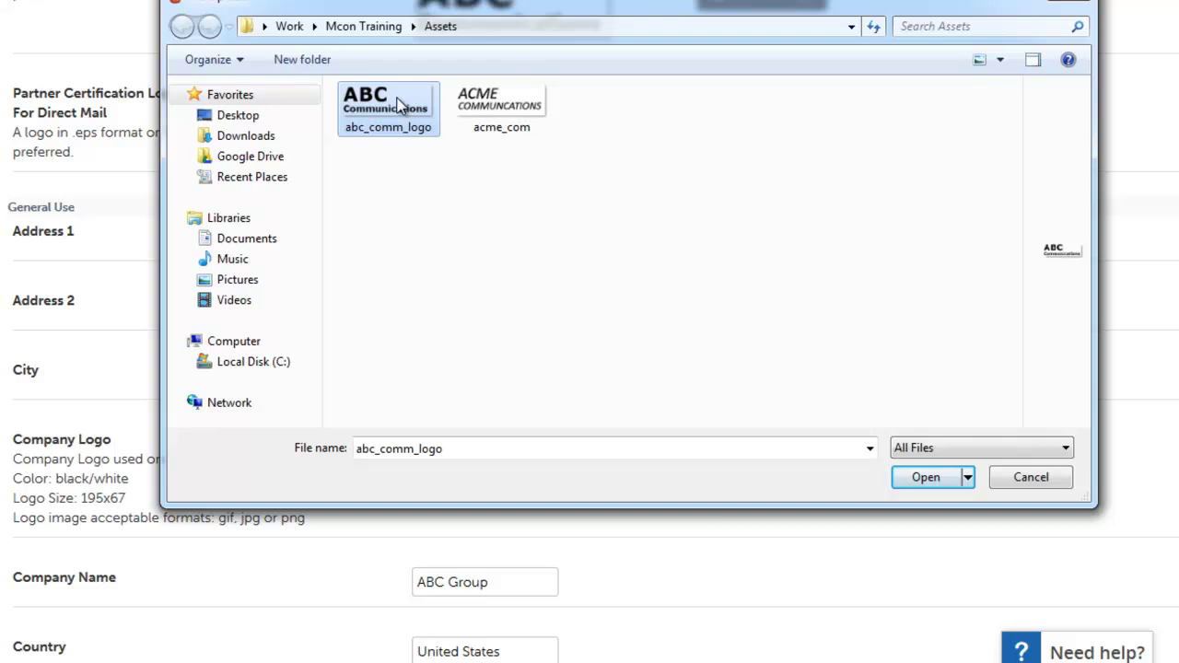
pyautogui.doubleClick(398, 104)
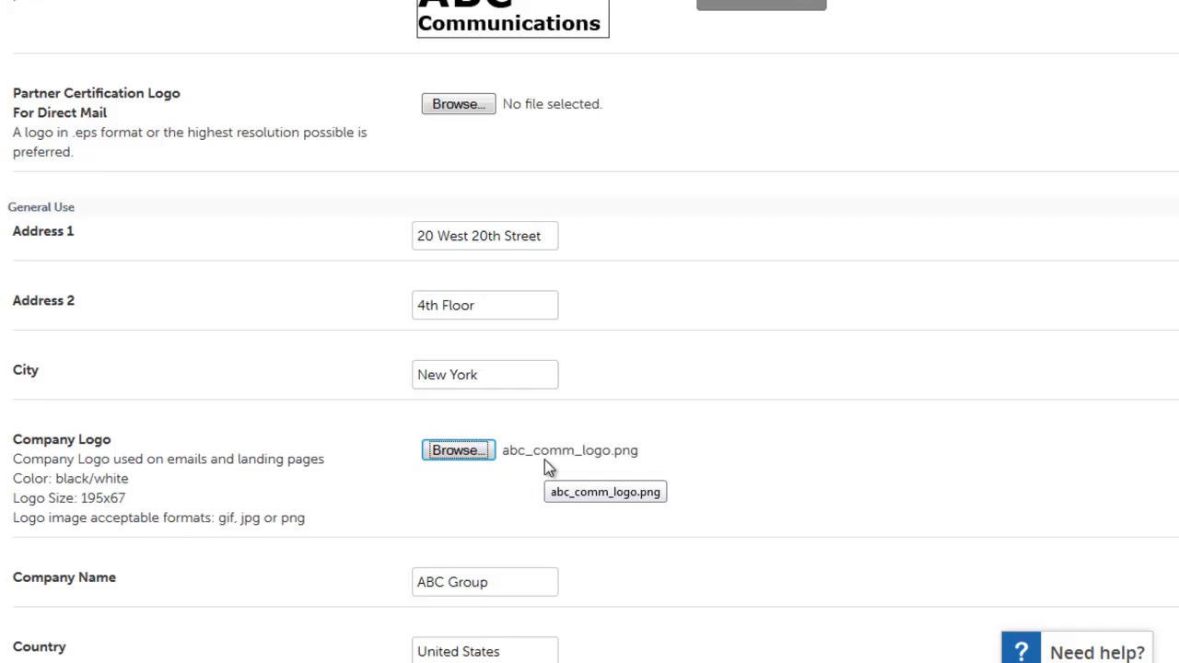
# Step: Enter the company's zip code under General Use and save the marketing assets
pyautogui.scroll(-2, 545, 451)
pyautogui.scroll(-2, 543, 406)
pyautogui.scroll(-2, 541, 398)
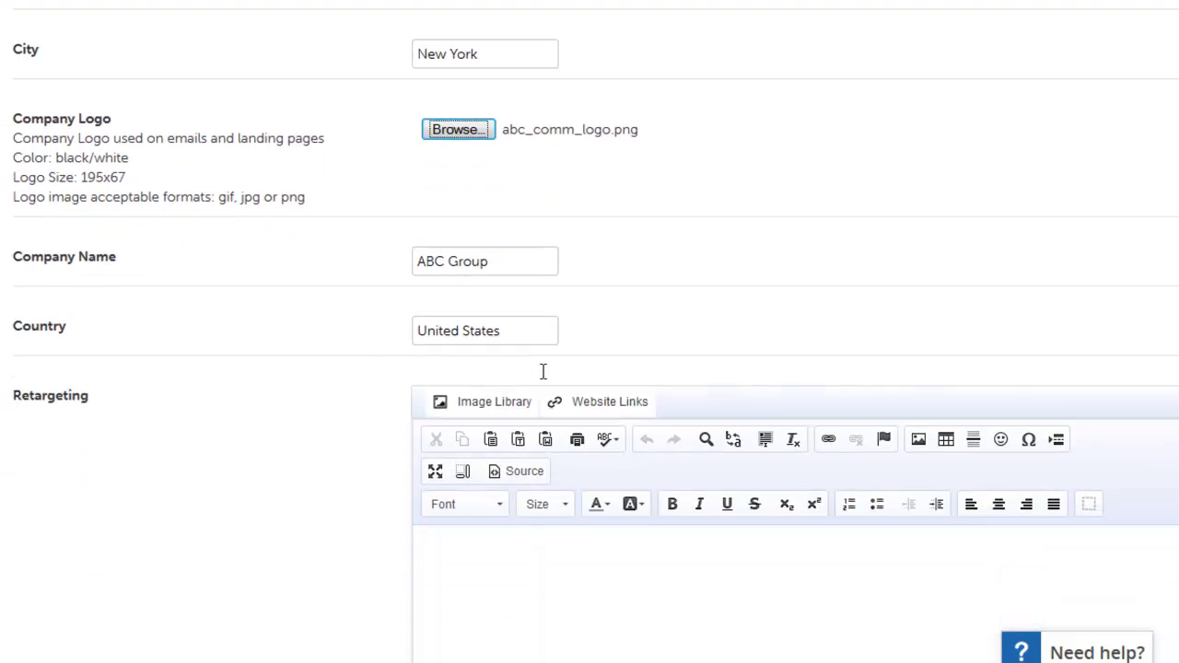
pyautogui.scroll(-3, 541, 371)
pyautogui.scroll(-4, 543, 371)
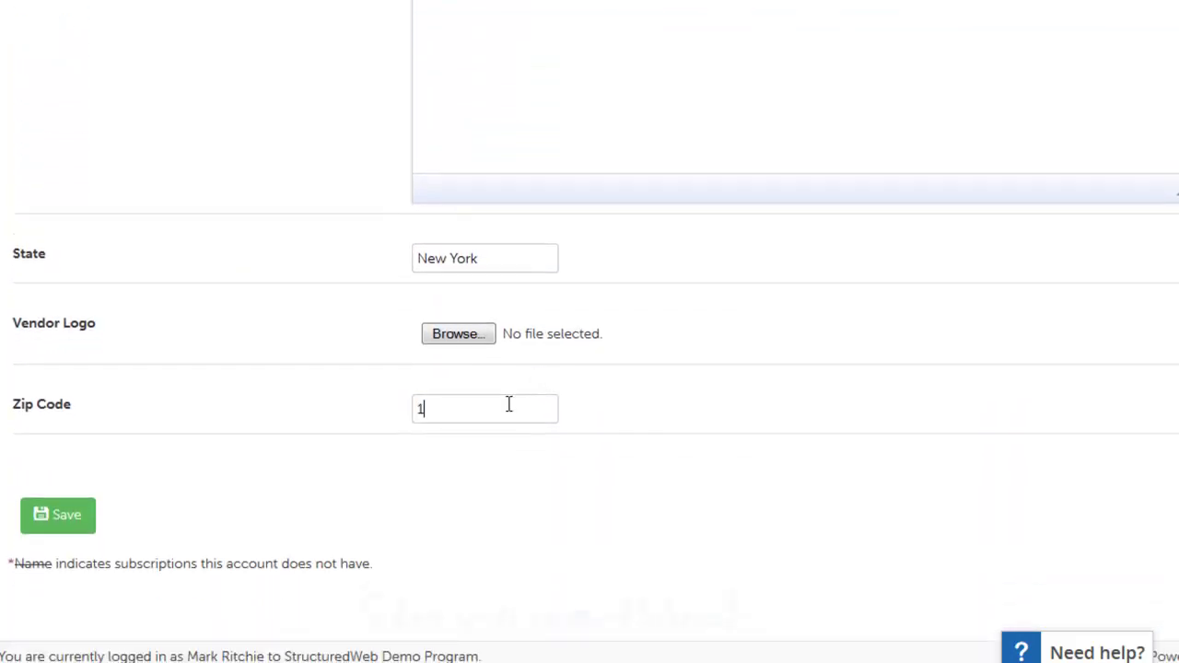
pyautogui.write('10011')
pyautogui.click(699, 396)
pyautogui.click(76, 522)
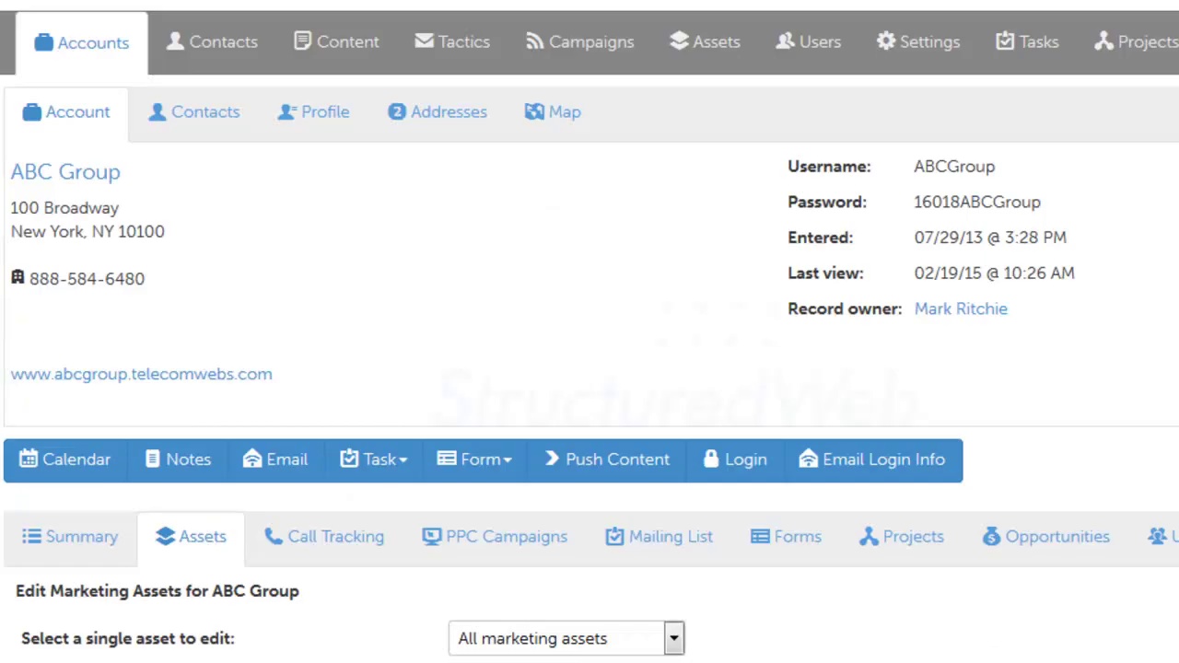
# Step: Save a copy of the uploaded General Use Company Logo image into the Mcon Training Assets folder
pyautogui.scroll(-7, 589, 332)
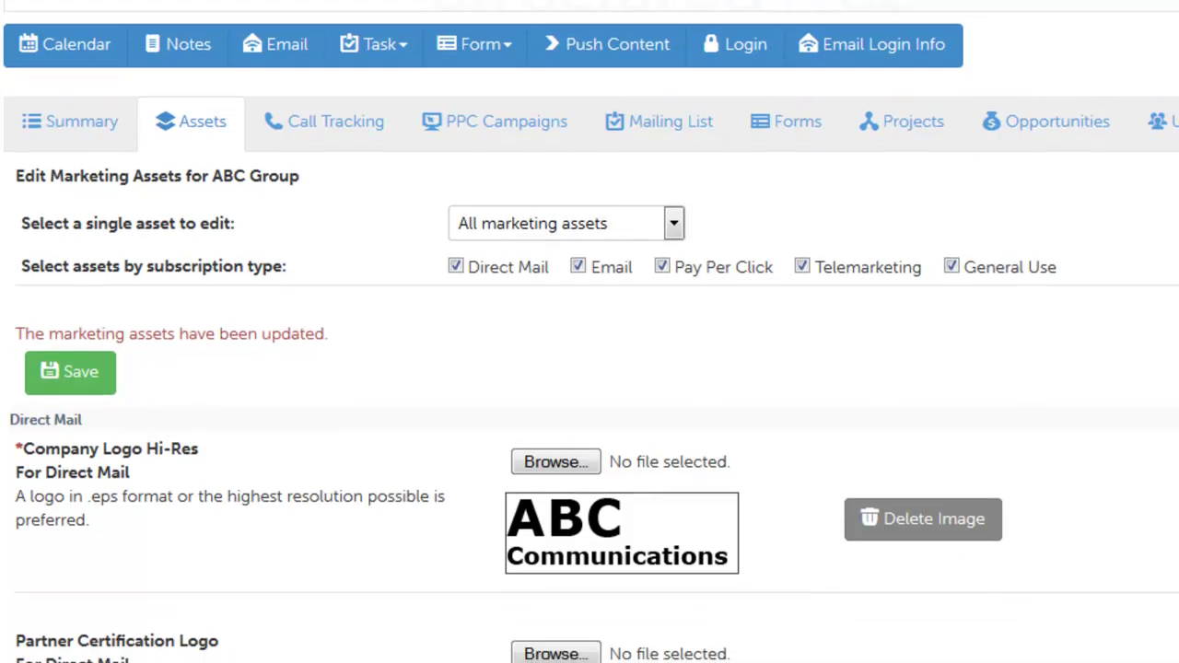
pyautogui.scroll(-3, 590, 332)
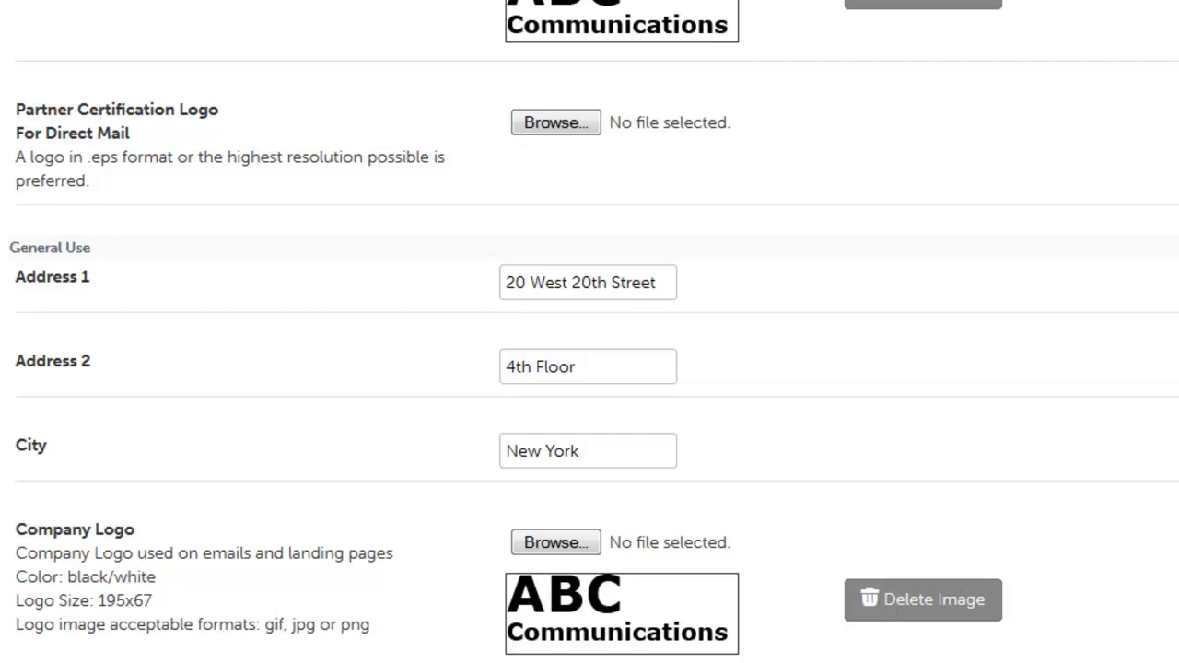
pyautogui.scroll(-2, 1113, 232)
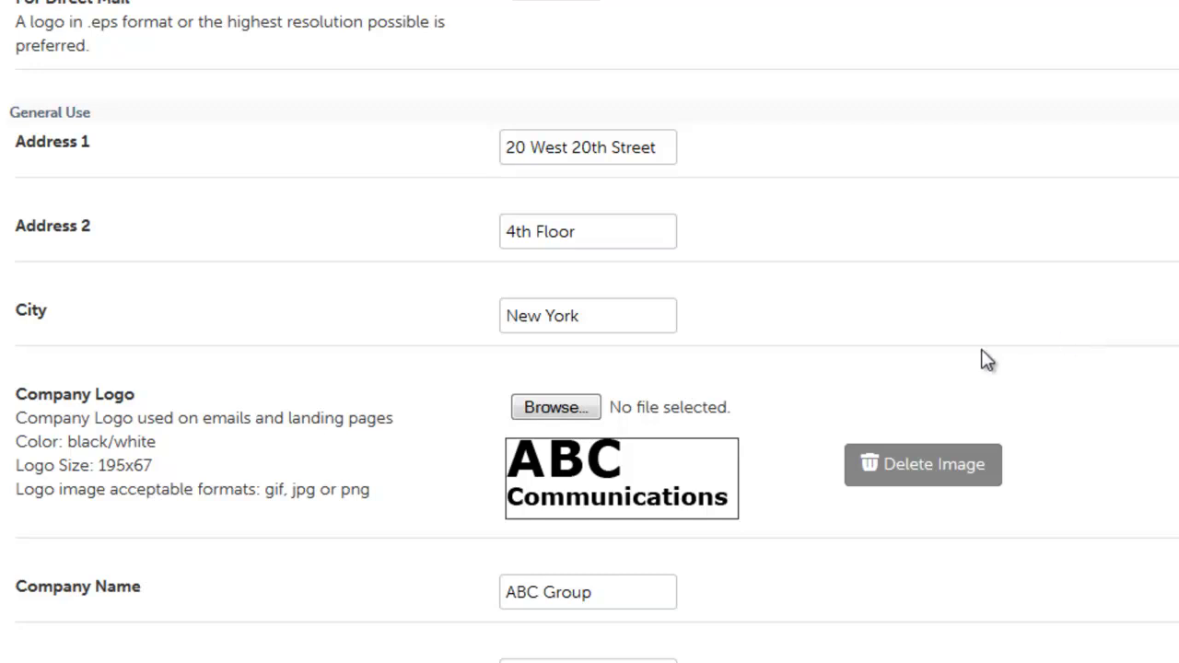
pyautogui.rightClick(605, 472)
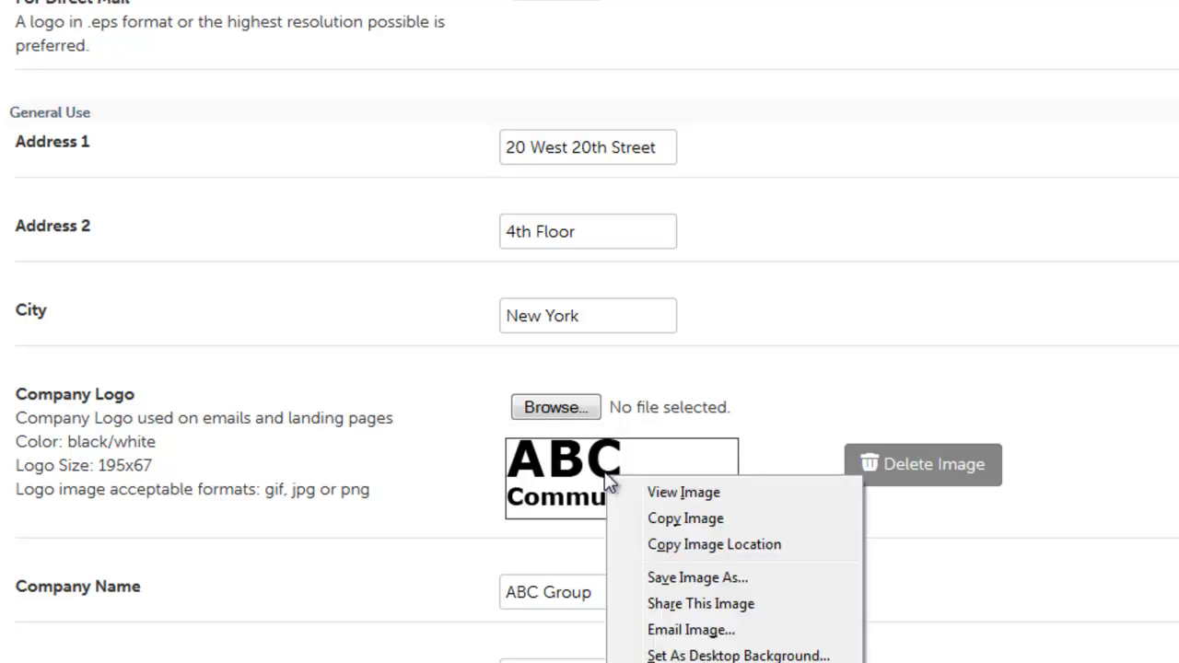
pyautogui.click(687, 578)
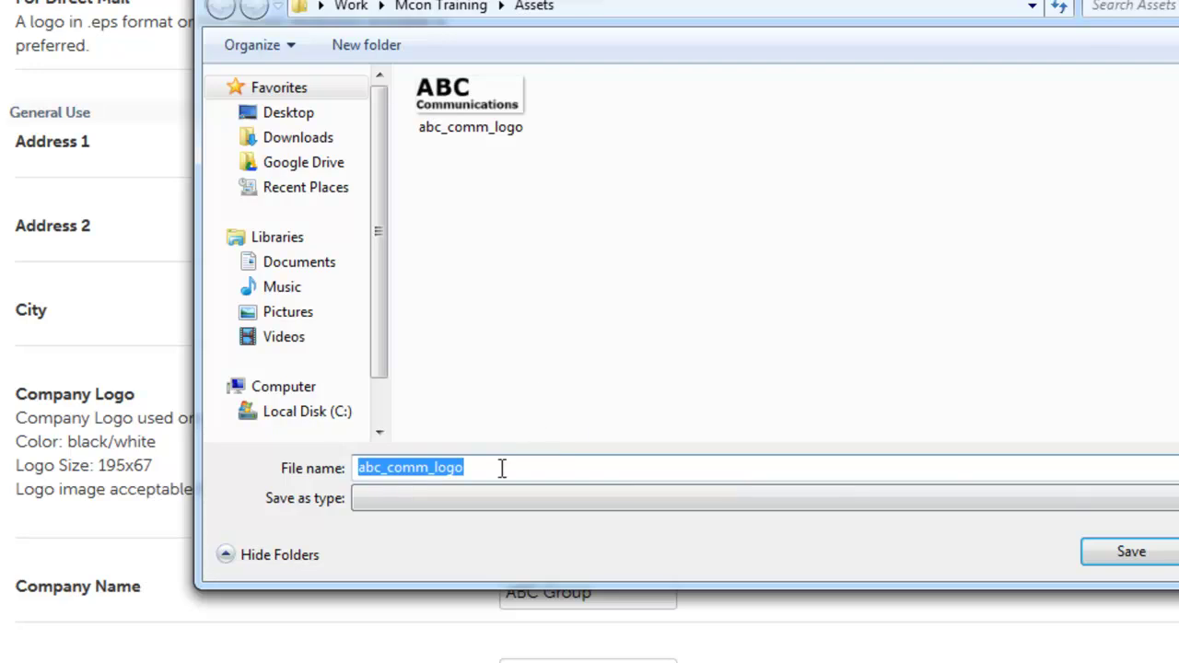
pyautogui.click(416, 464)
pyautogui.moveTo(479, 466); pyautogui.dragTo(321, 473)
pyautogui.click(1132, 552)
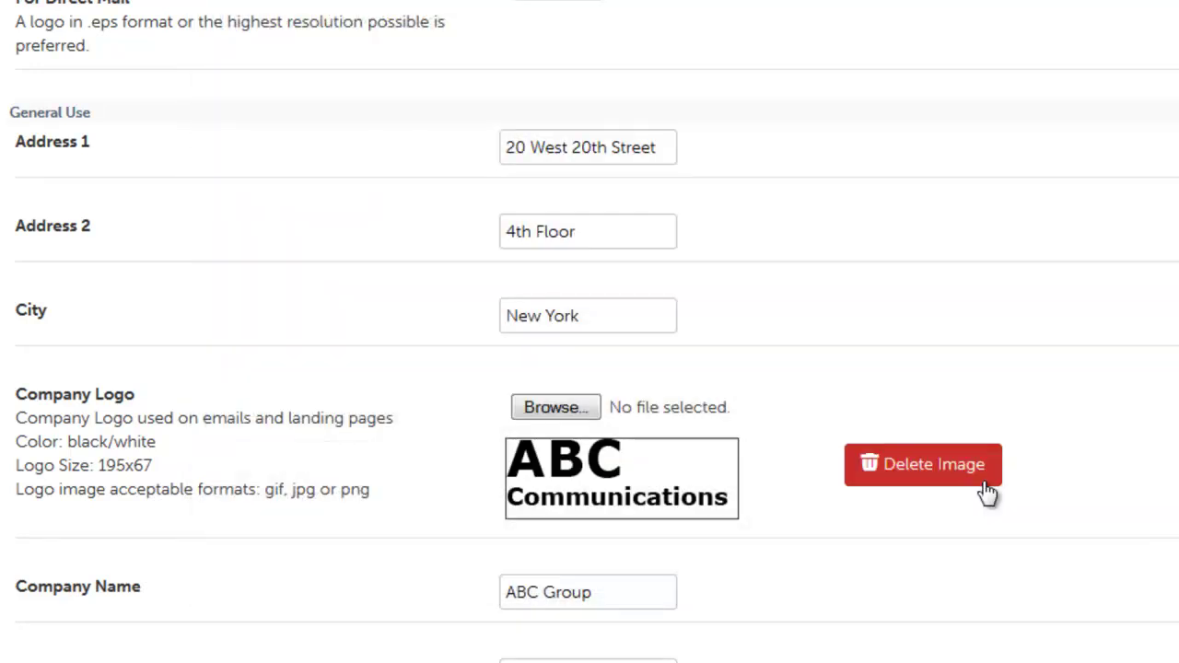